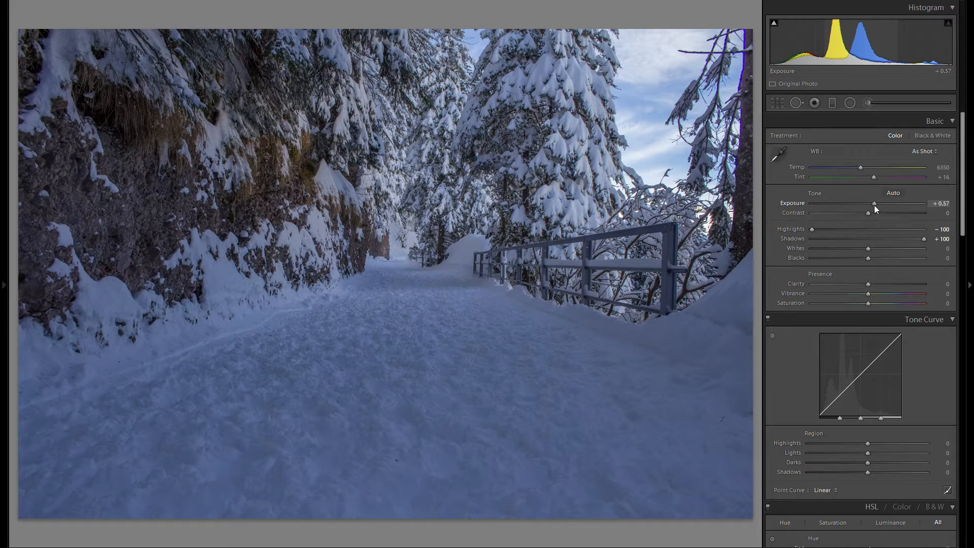
# Raise the photo's overall exposure to +0.66, comparing it briefly with zero exposure
pyautogui.moveTo(874, 206); pyautogui.dragTo(875, 207)
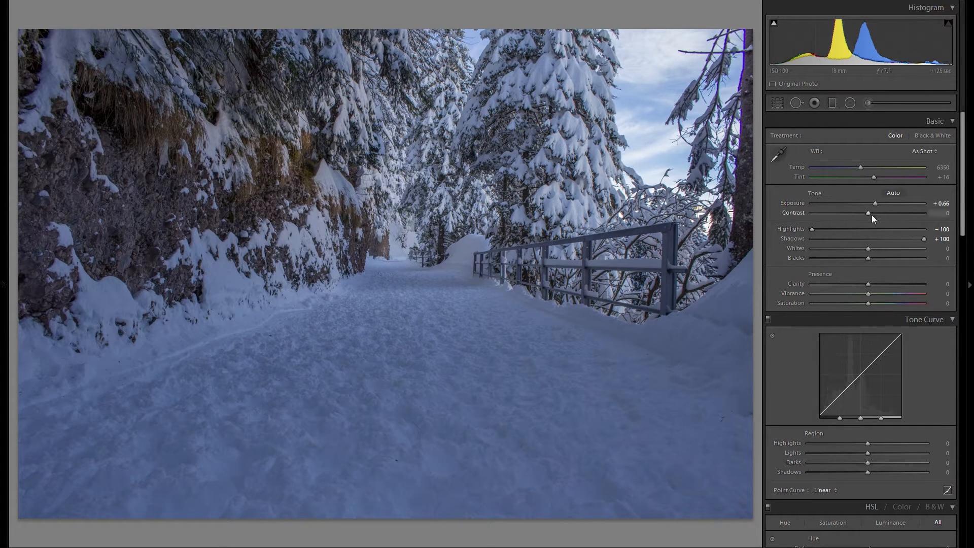
pyautogui.doubleClick(799, 203)
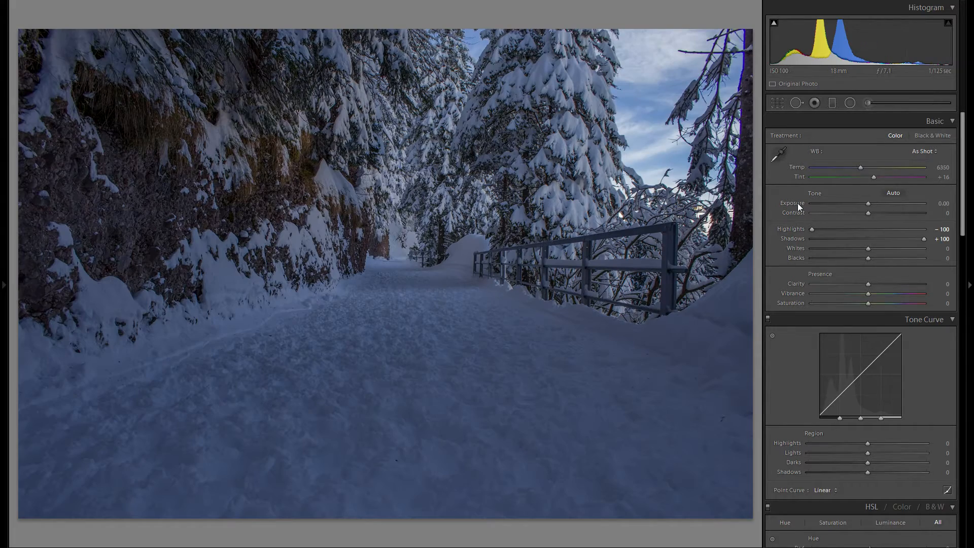
pyautogui.hotkey('ctrl', 'z')
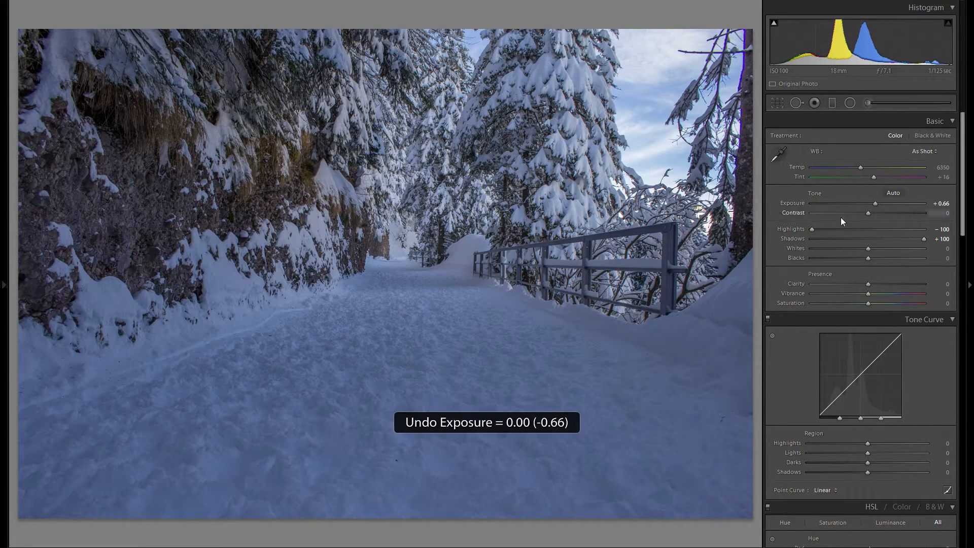
# Set the photo's Blacks to −52 and its Whites to +11, using the clipping preview
pyautogui.moveTo(869, 260); pyautogui.dragTo(839, 257)
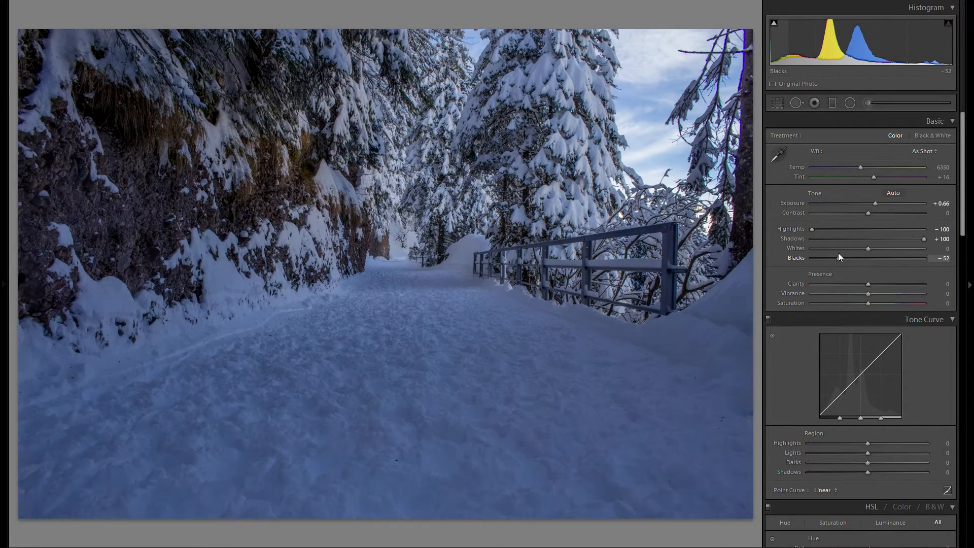
pyautogui.press('alt')
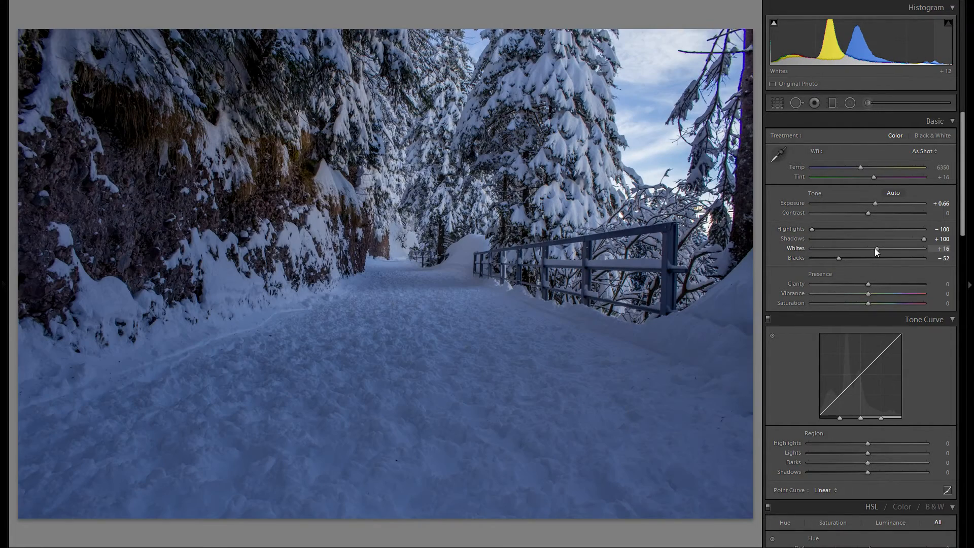
pyautogui.moveTo(877, 252); pyautogui.dragTo(865, 253)
pyautogui.press('alt')
# Inspect the bright sky between the snowy branches up close and raise the Whites to +30
pyautogui.click(641, 216)
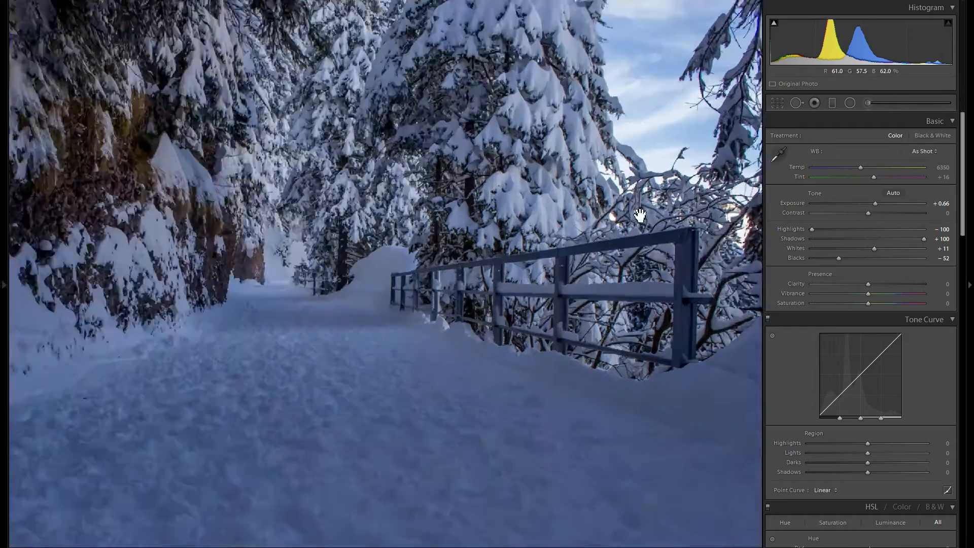
pyautogui.moveTo(583, 226); pyautogui.dragTo(546, 220)
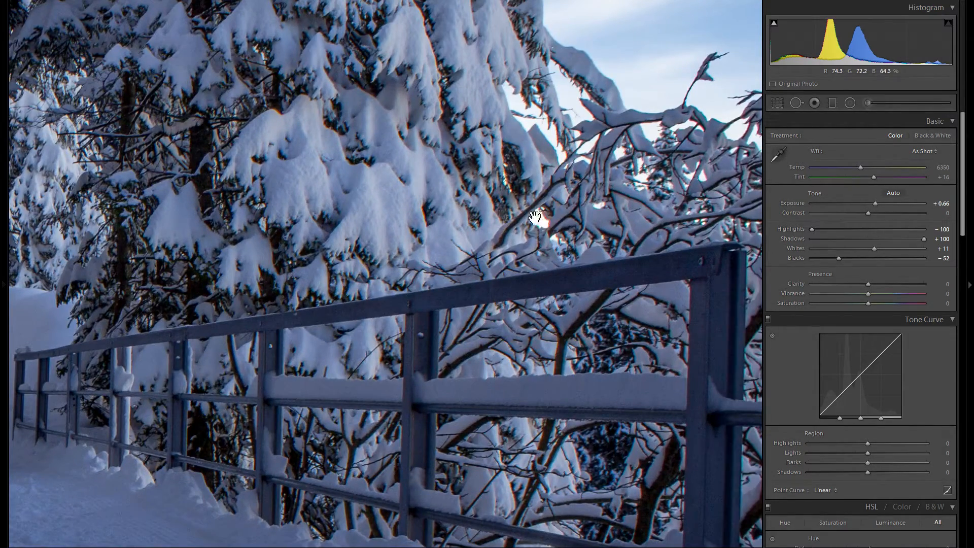
pyautogui.click(546, 229)
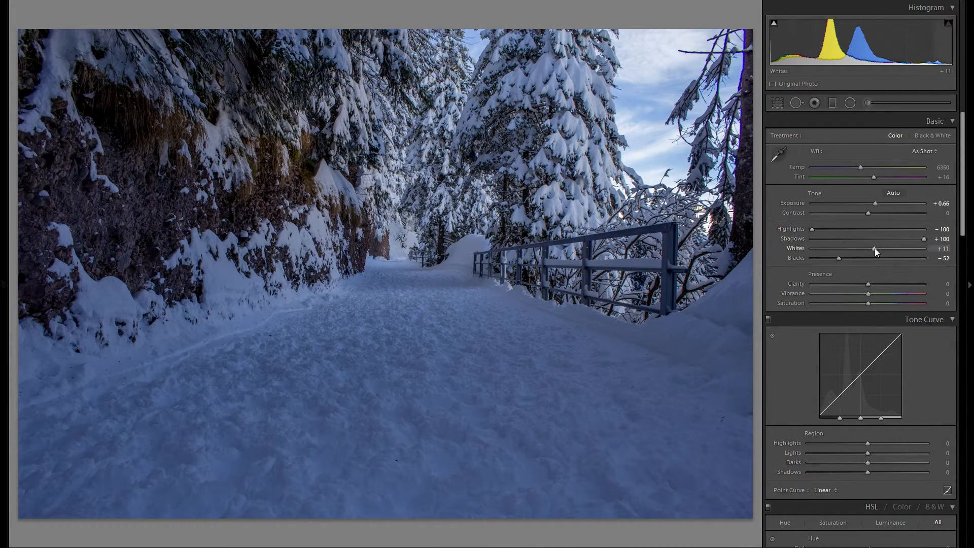
pyautogui.moveTo(876, 252); pyautogui.dragTo(886, 252)
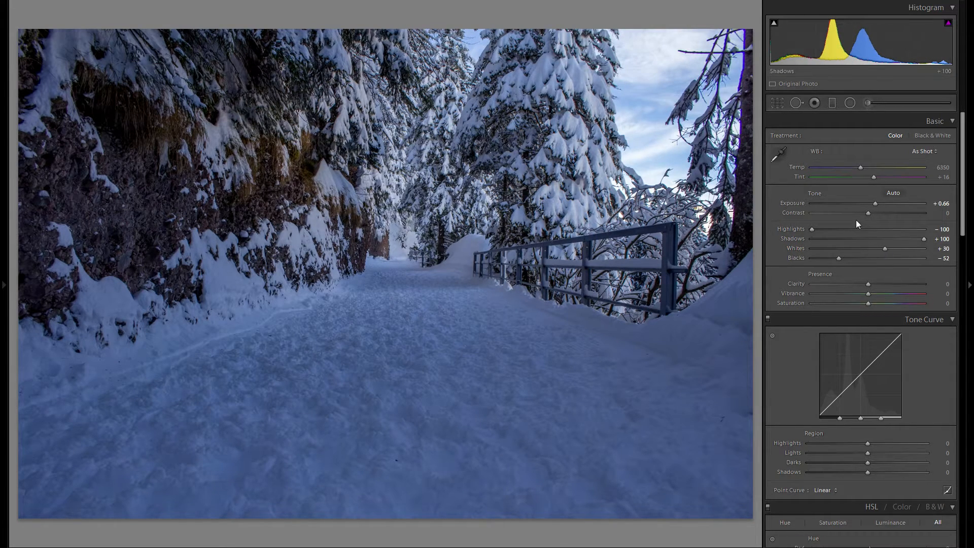
# Set the overall Contrast to +10 and try a Clarity of +100 before resetting it to 0
pyautogui.moveTo(865, 214); pyautogui.dragTo(886, 214)
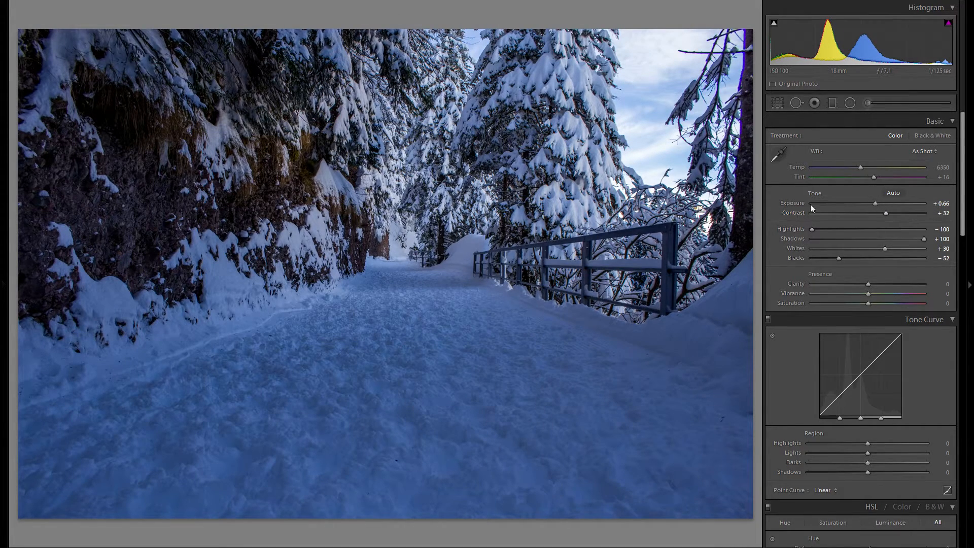
pyautogui.doubleClick(794, 212)
pyautogui.moveTo(868, 214); pyautogui.dragTo(874, 214)
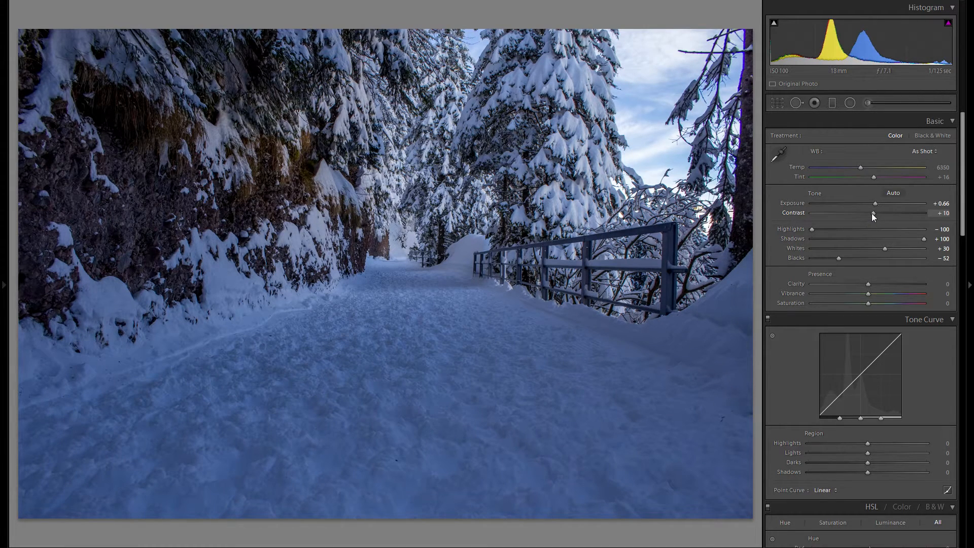
pyautogui.moveTo(867, 283); pyautogui.dragTo(932, 287)
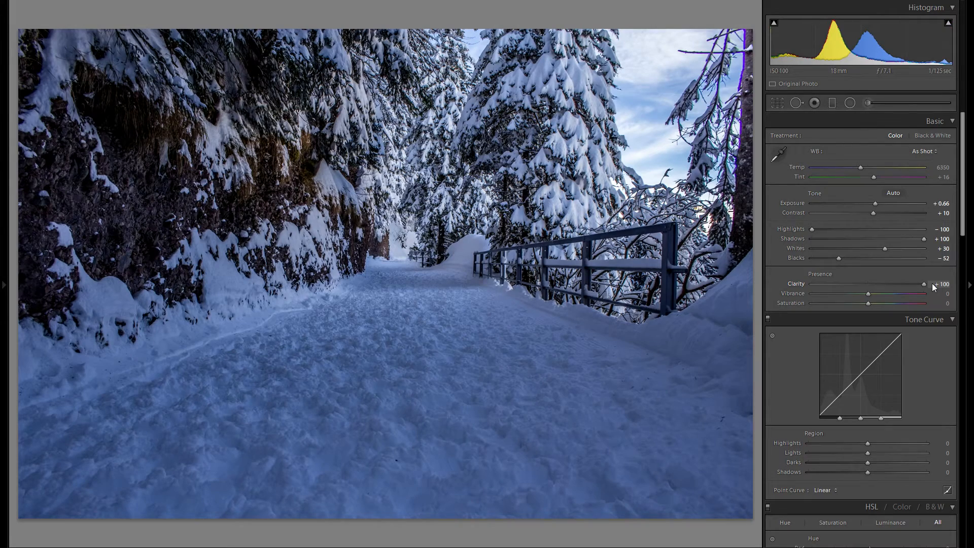
pyautogui.doubleClick(795, 283)
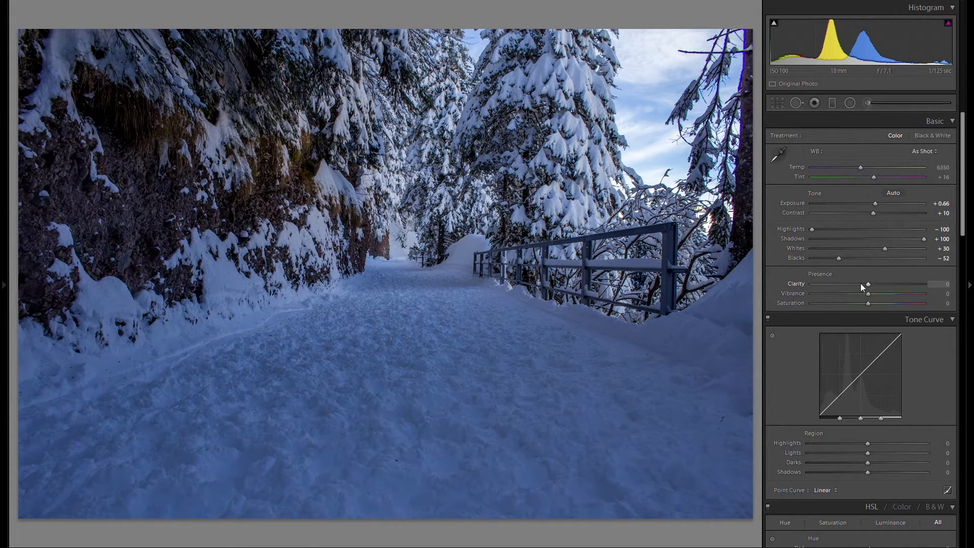
# Add a graduated filter over the trees and sky, fading out across the path, with Exposure 0 and Clarity −49
pyautogui.click(832, 104)
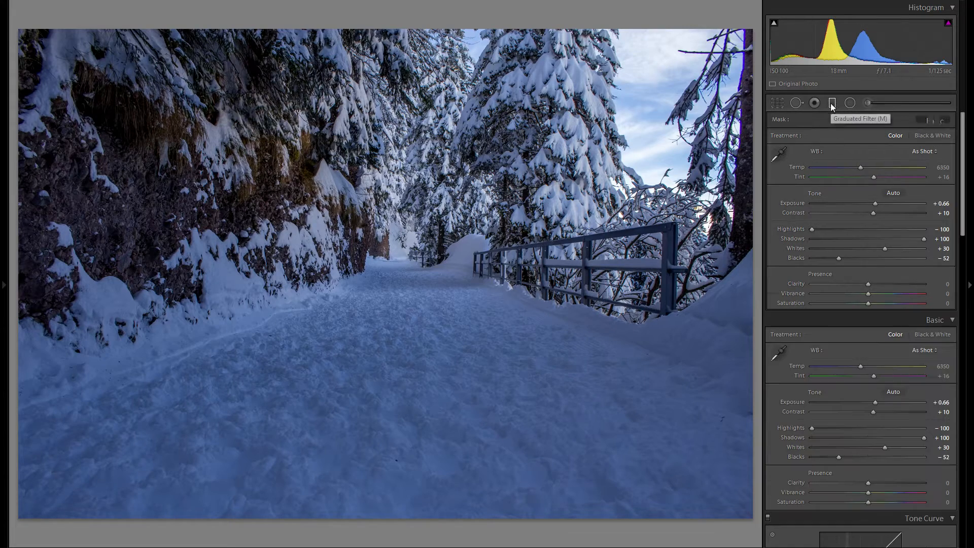
pyautogui.moveTo(426, 174); pyautogui.dragTo(412, 362)
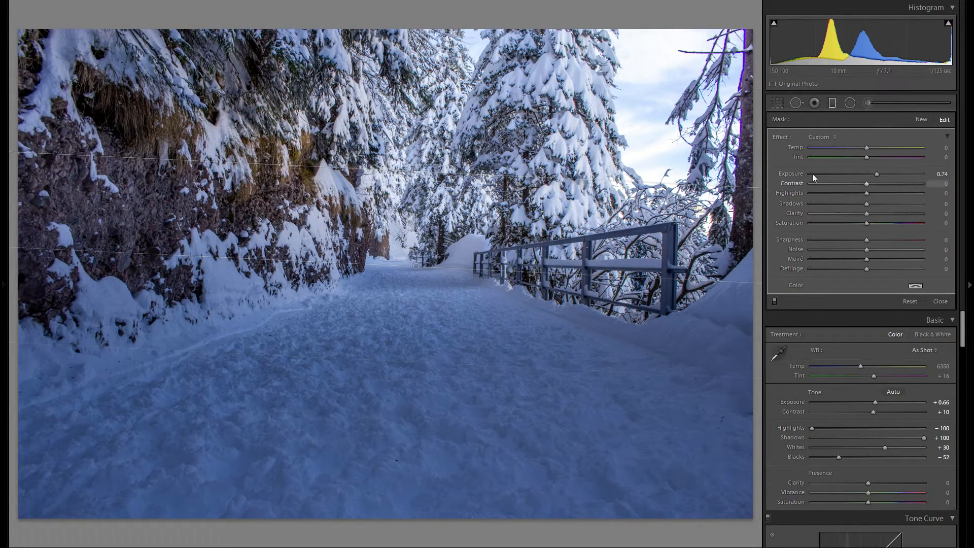
pyautogui.doubleClick(800, 173)
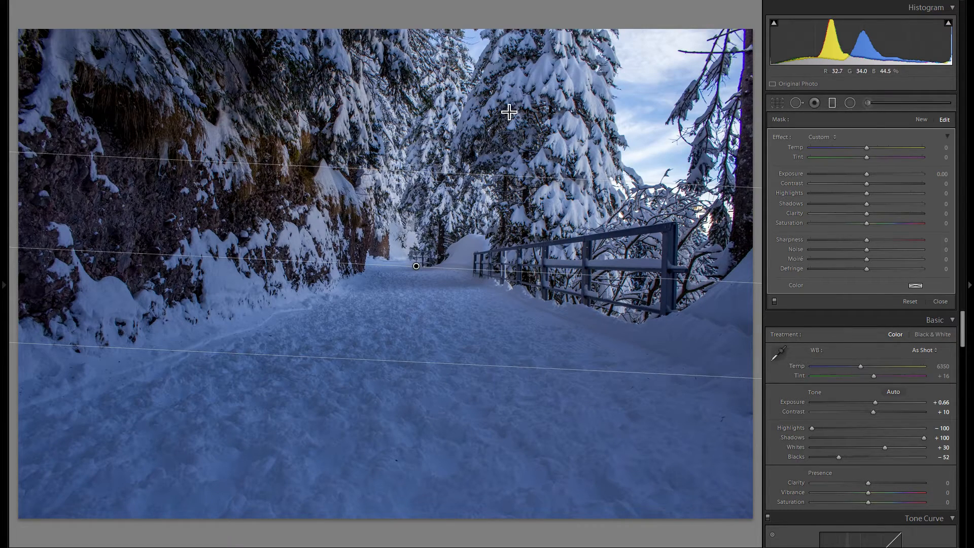
pyautogui.moveTo(841, 214); pyautogui.dragTo(839, 213)
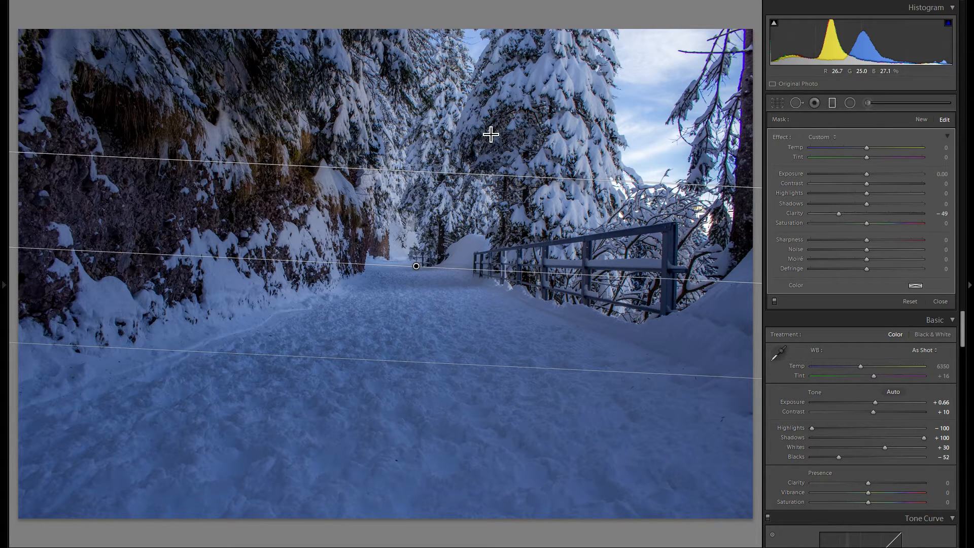
pyautogui.click(832, 103)
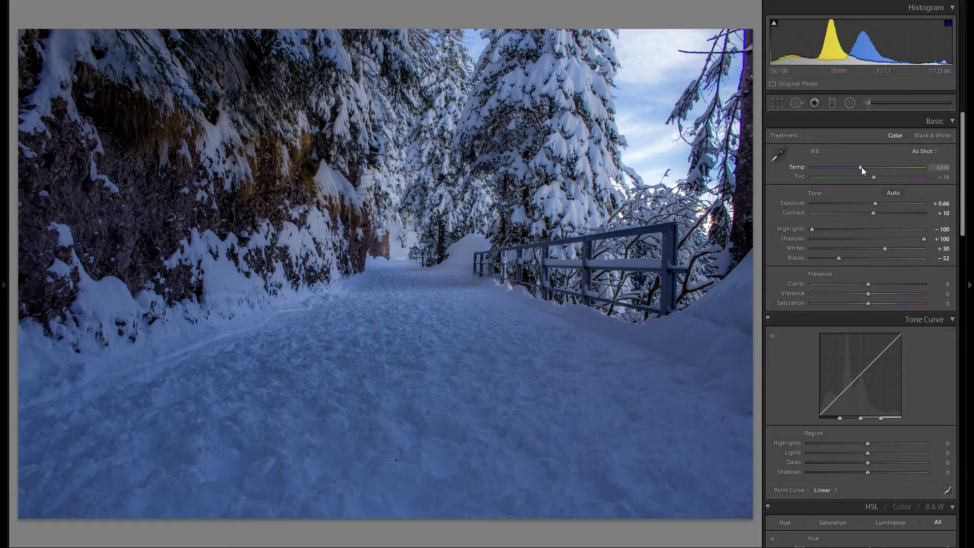
# Warm the white balance to a temperature of 9494 and raise the Vibrance to +26
pyautogui.moveTo(861, 167); pyautogui.dragTo(891, 167)
pyautogui.doubleClick(800, 167)
pyautogui.moveTo(861, 167); pyautogui.dragTo(888, 171)
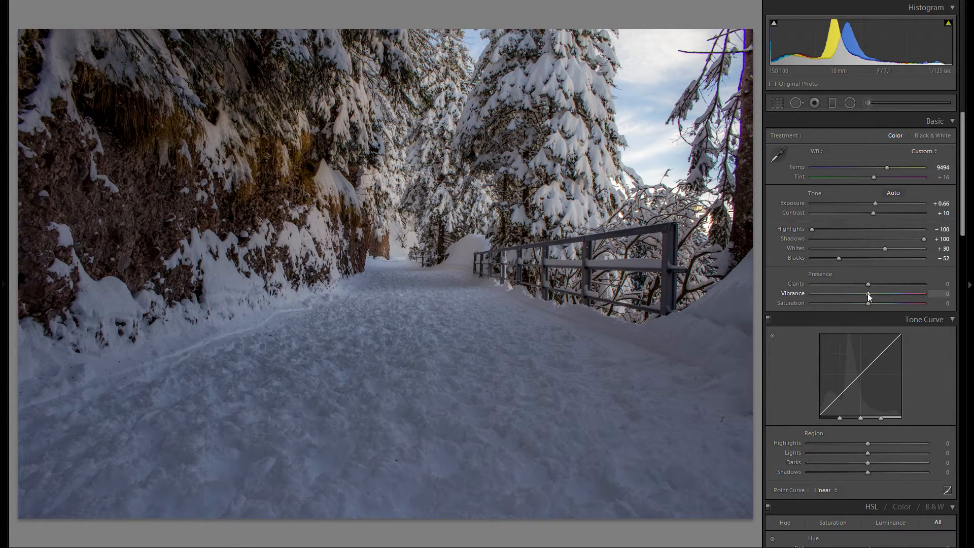
pyautogui.moveTo(868, 294)
pyautogui.mouseDown()
pyautogui.moveTo(891, 300)
pyautogui.moveTo(865, 297)
pyautogui.moveTo(882, 296)
pyautogui.mouseUp()
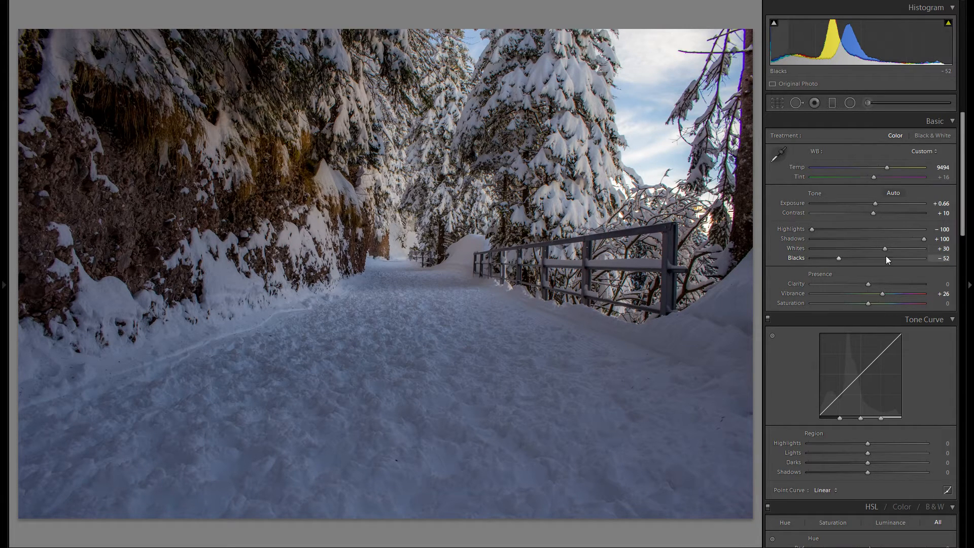
# Set the tone curve regions to Highlights +42, Lights +9, Darks +6 and Shadows −15, and compare with the curve switched off
pyautogui.scroll(-3, 886, 262)
pyautogui.moveTo(868, 340); pyautogui.dragTo(890, 340)
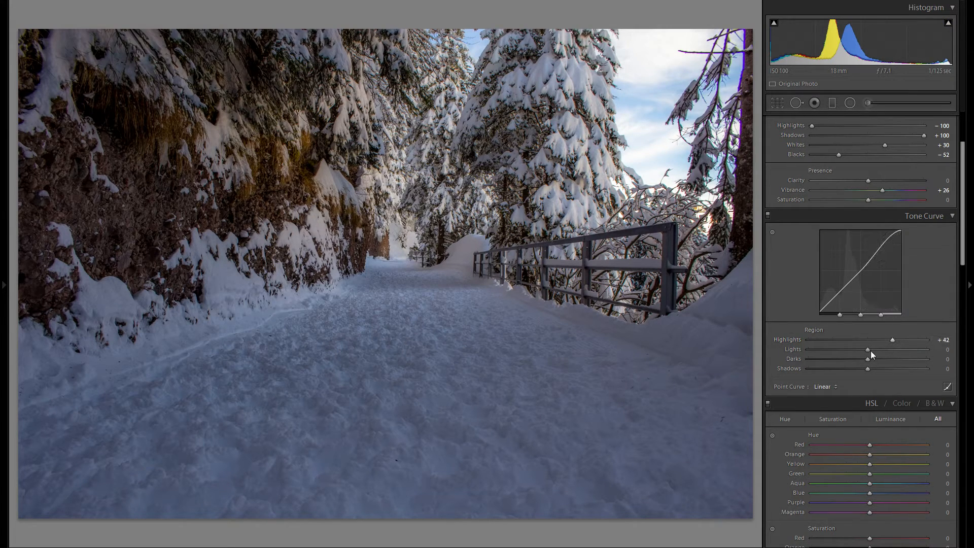
pyautogui.moveTo(867, 351)
pyautogui.mouseDown()
pyautogui.moveTo(883, 352)
pyautogui.moveTo(857, 360)
pyautogui.moveTo(873, 360)
pyautogui.moveTo(862, 370)
pyautogui.mouseUp()
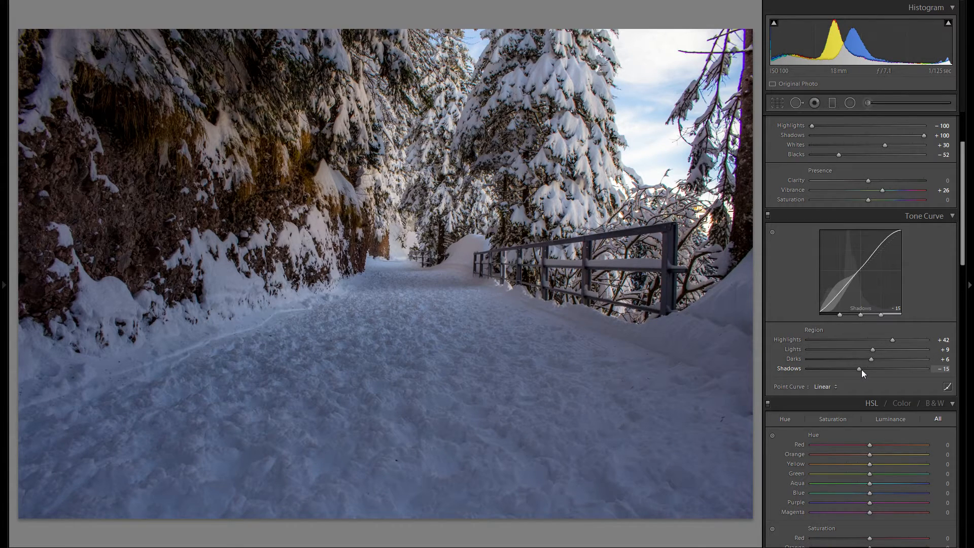
pyautogui.click(768, 215)
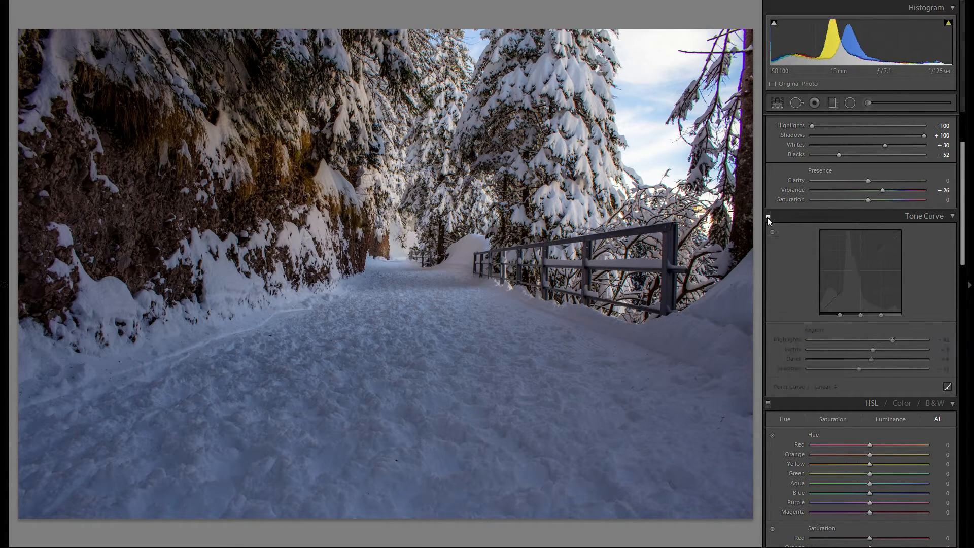
pyautogui.click(768, 216)
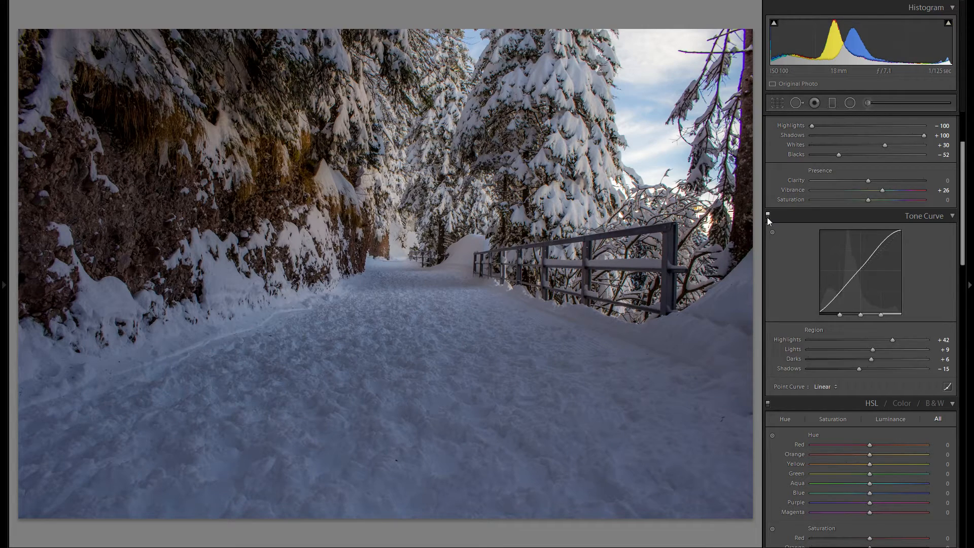
pyautogui.scroll(3, 814, 294)
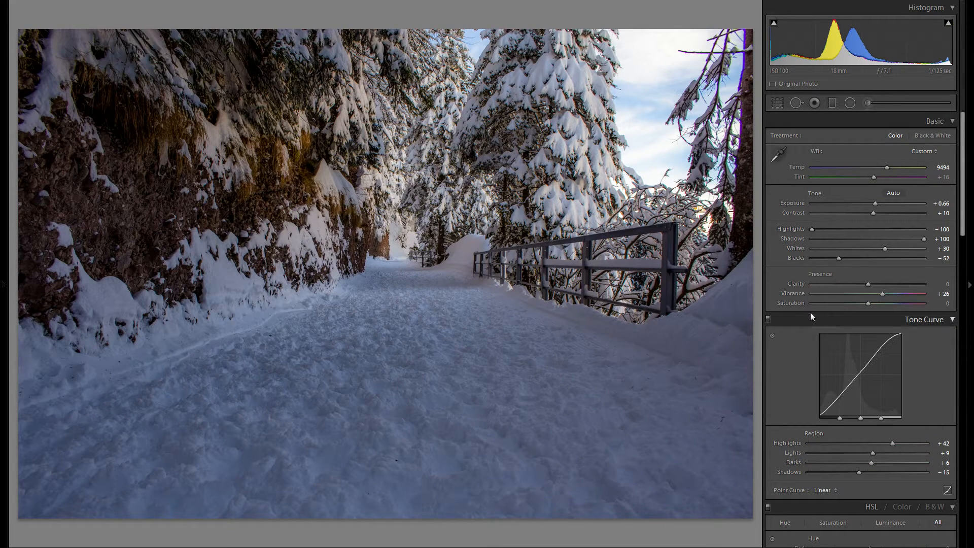
pyautogui.scroll(-5, 800, 327)
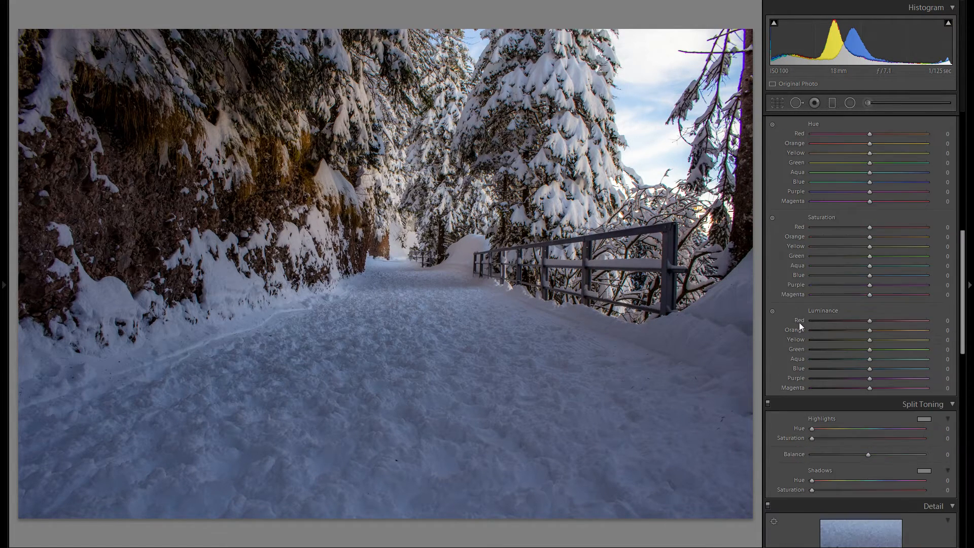
pyautogui.scroll(5, 823, 361)
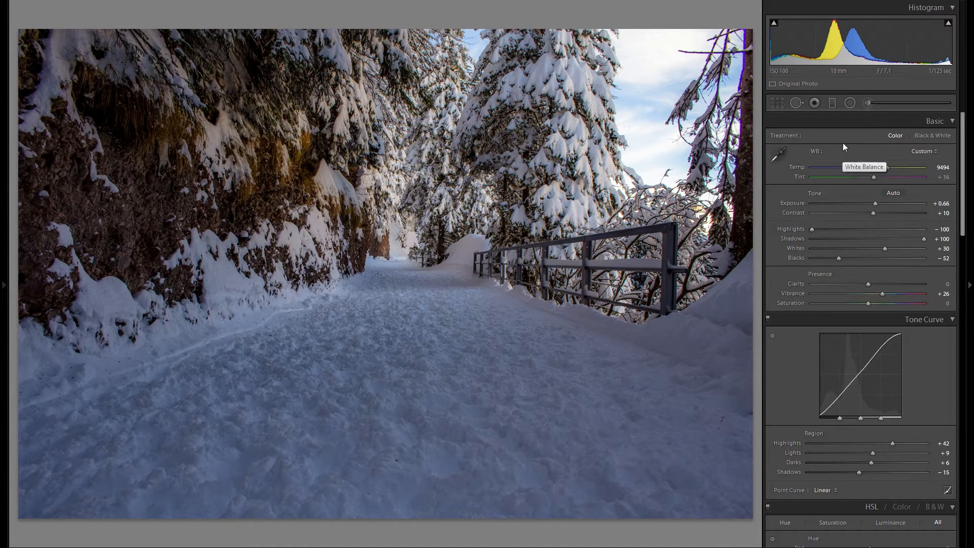
# Add a slanted graduated filter rising from the lower edge over the snowy foreground and set its Exposure to −0.34
pyautogui.click(837, 104)
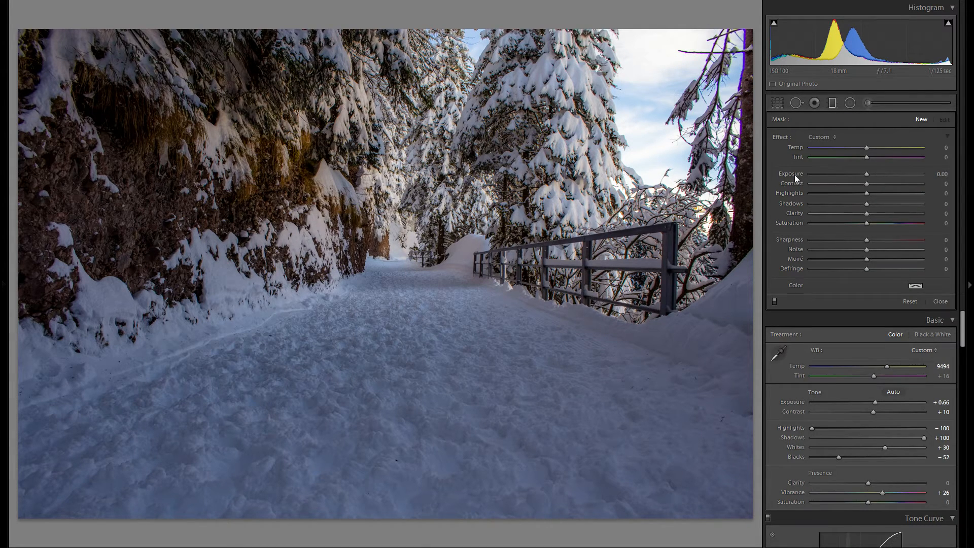
pyautogui.moveTo(348, 507); pyautogui.dragTo(416, 266)
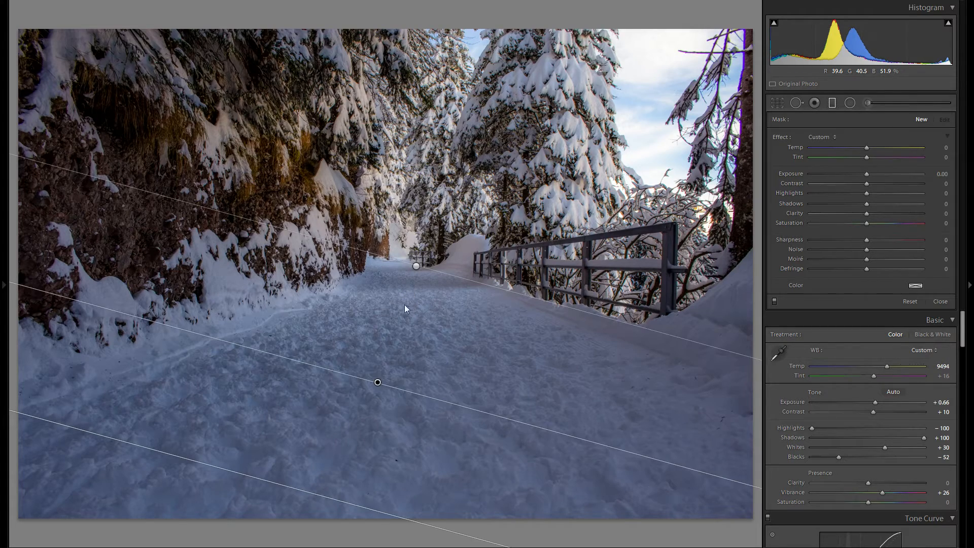
pyautogui.moveTo(377, 381); pyautogui.dragTo(363, 430)
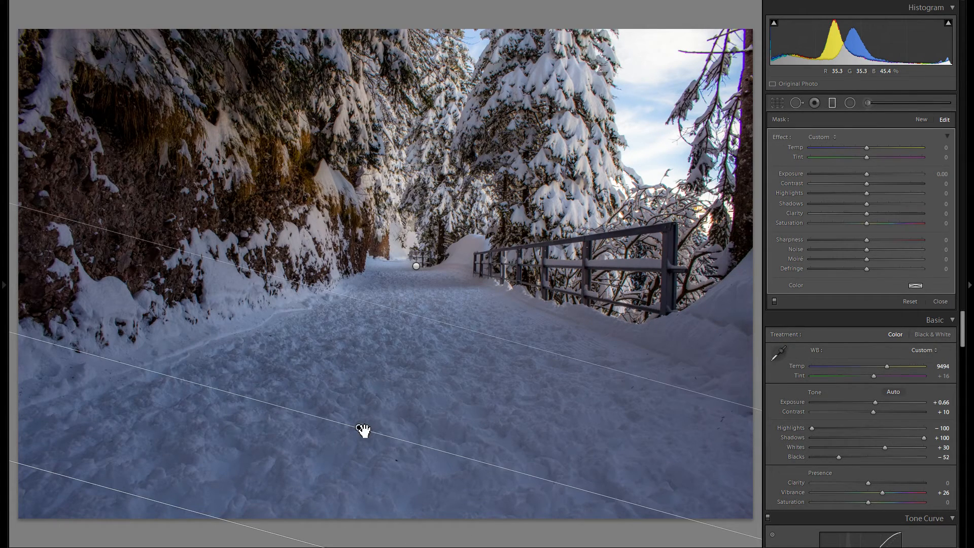
pyautogui.moveTo(866, 173); pyautogui.dragTo(860, 175)
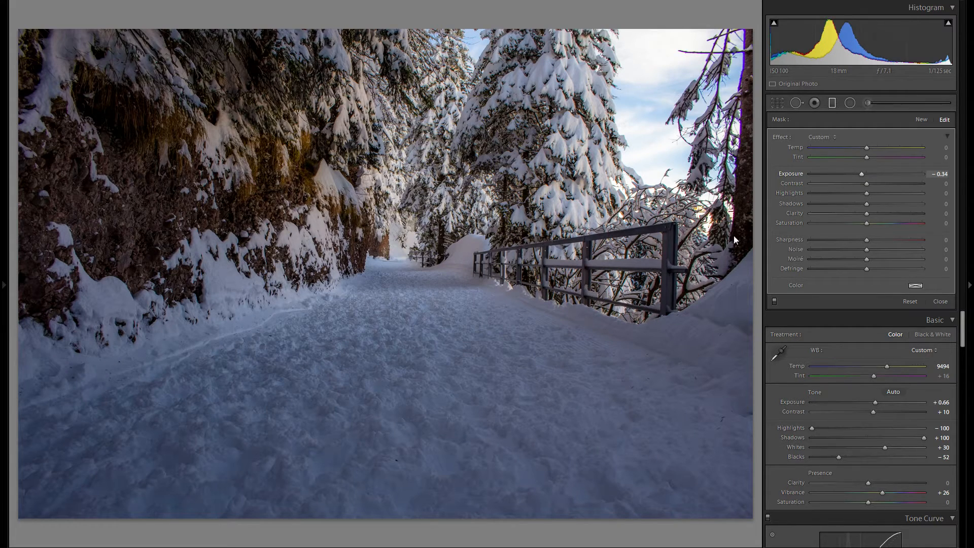
pyautogui.moveTo(354, 442); pyautogui.dragTo(335, 463)
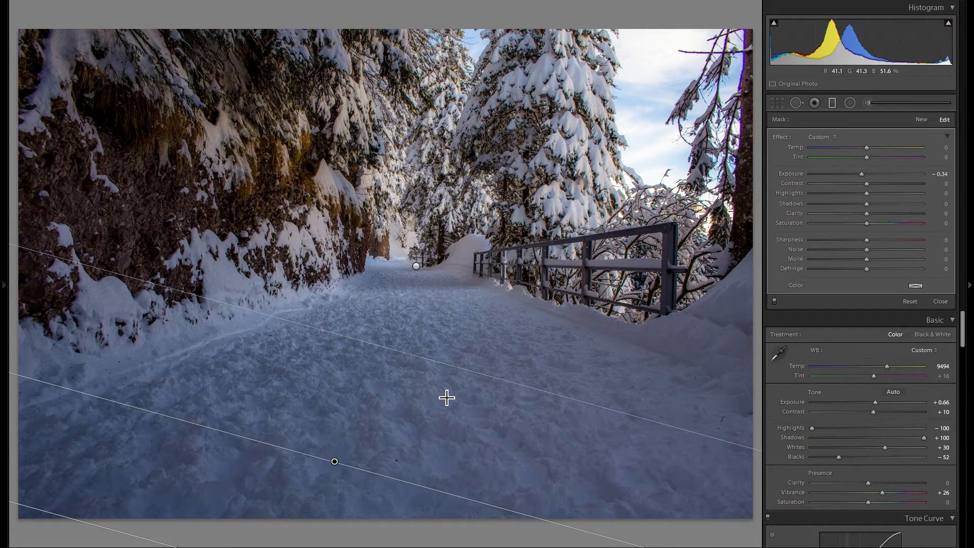
# Add another diagonal graduated filter centred near the start of the railing, covering the upper right, and set its Exposure to 0.27
pyautogui.click(922, 120)
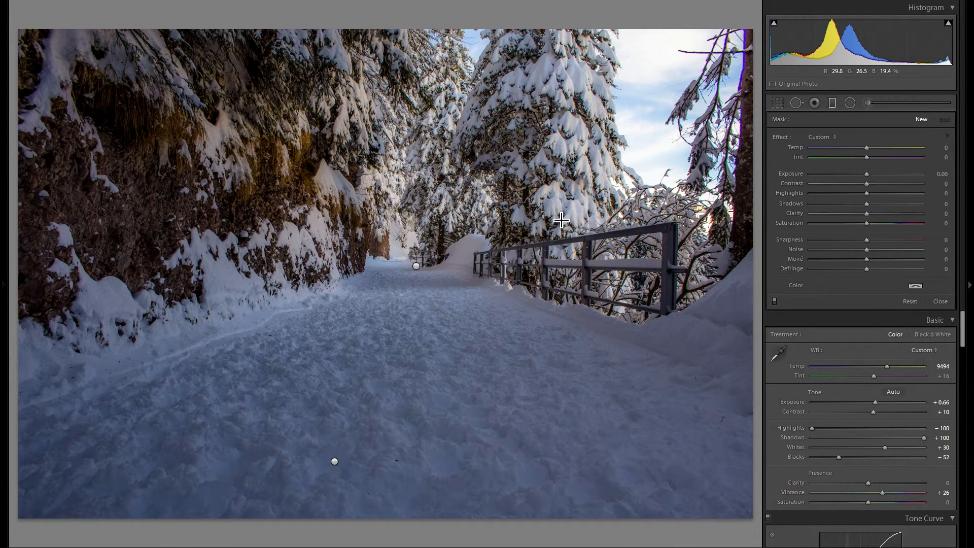
pyautogui.moveTo(561, 220); pyautogui.dragTo(370, 487)
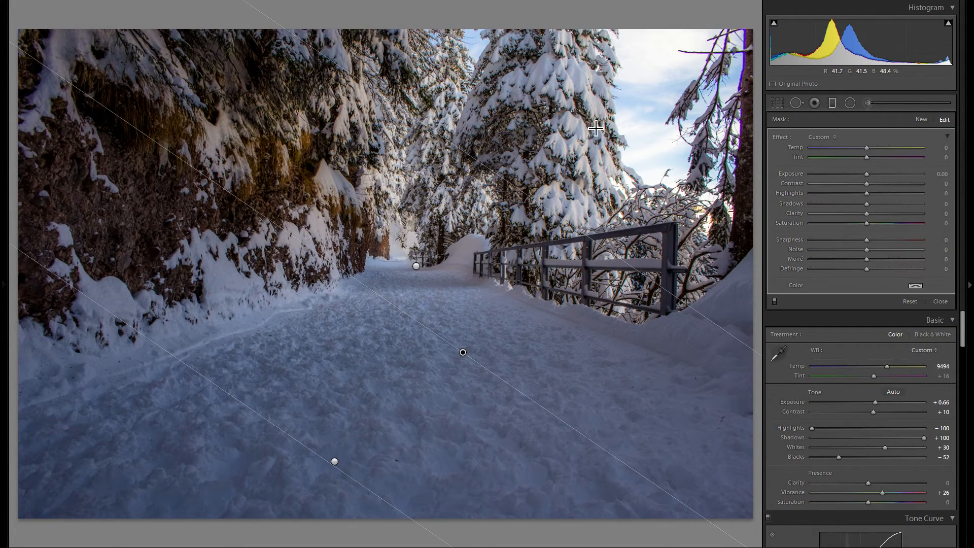
pyautogui.moveTo(463, 350); pyautogui.dragTo(512, 289)
pyautogui.moveTo(864, 174); pyautogui.dragTo(869, 174)
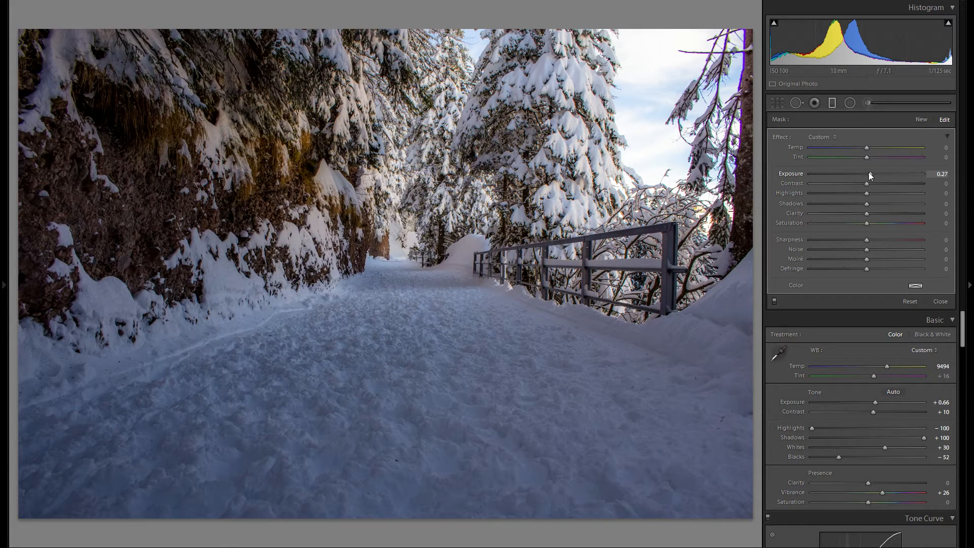
# Compare the photo with the graduated filters switched off and on
pyautogui.click(775, 302)
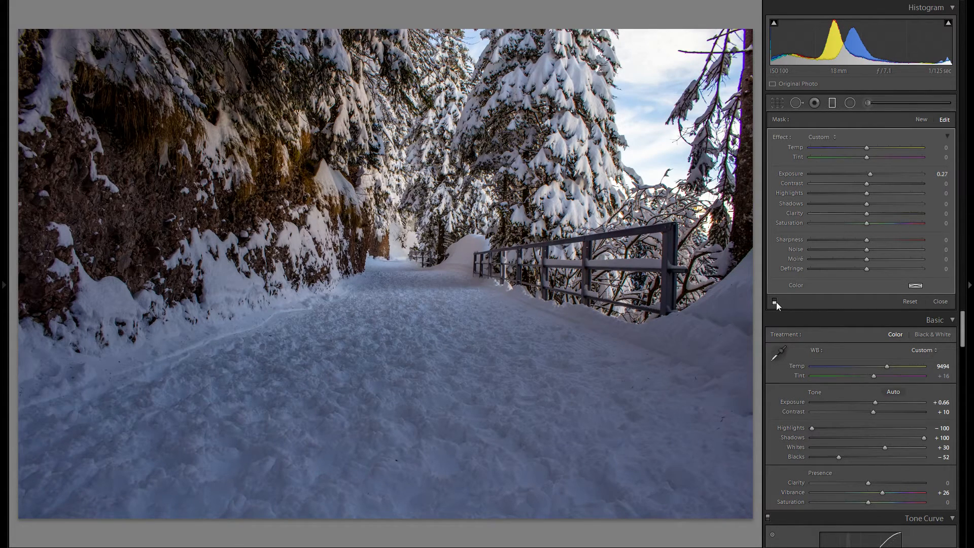
pyautogui.click(775, 301)
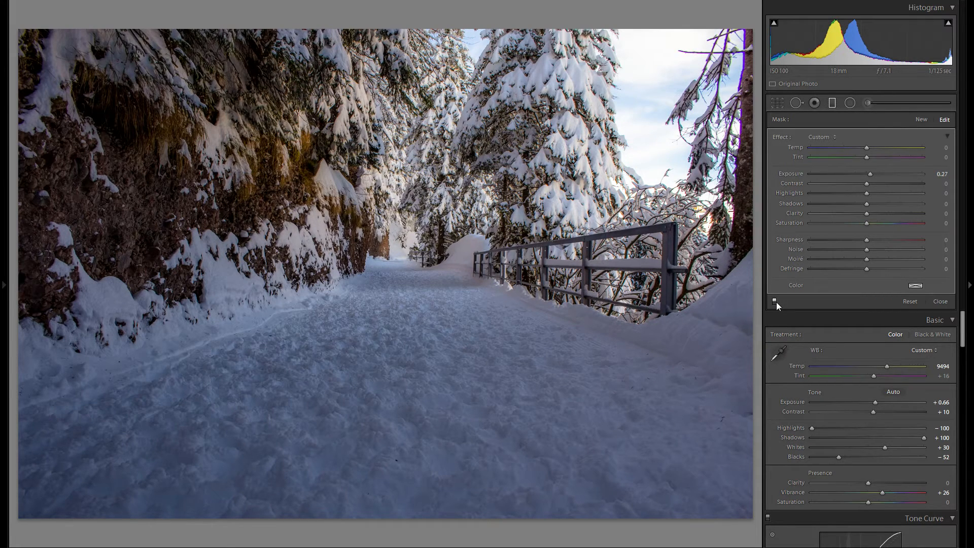
pyautogui.scroll(-15, 853, 275)
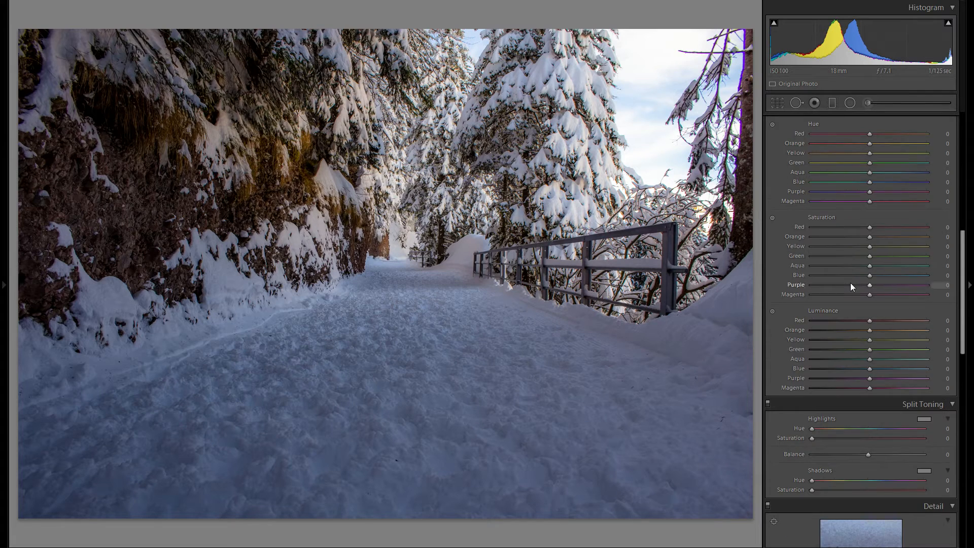
pyautogui.scroll(-4, 843, 284)
pyautogui.click(870, 248)
pyautogui.click(798, 265)
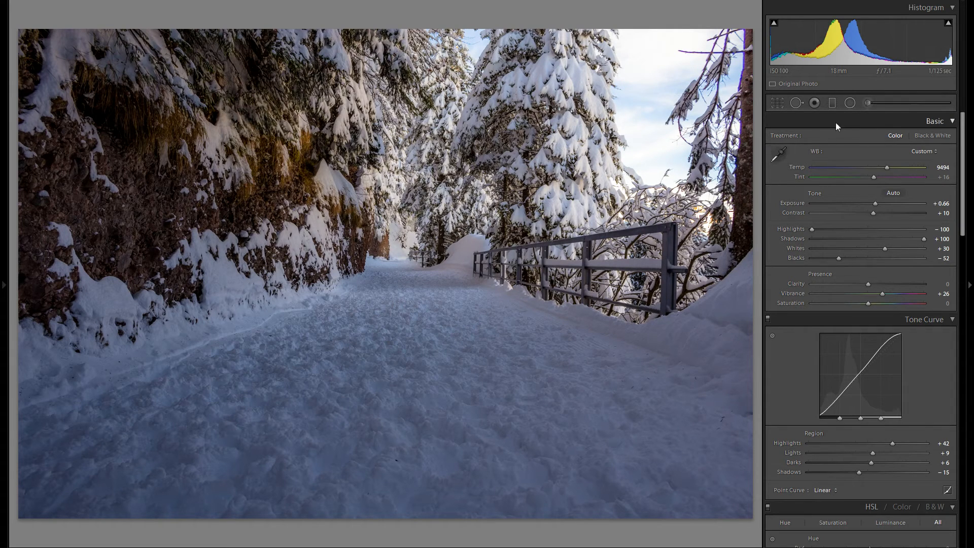
# Draw a wide elliptical radial filter with the mask inverted over the snowy path and set its Exposure to 0.23
pyautogui.click(848, 103)
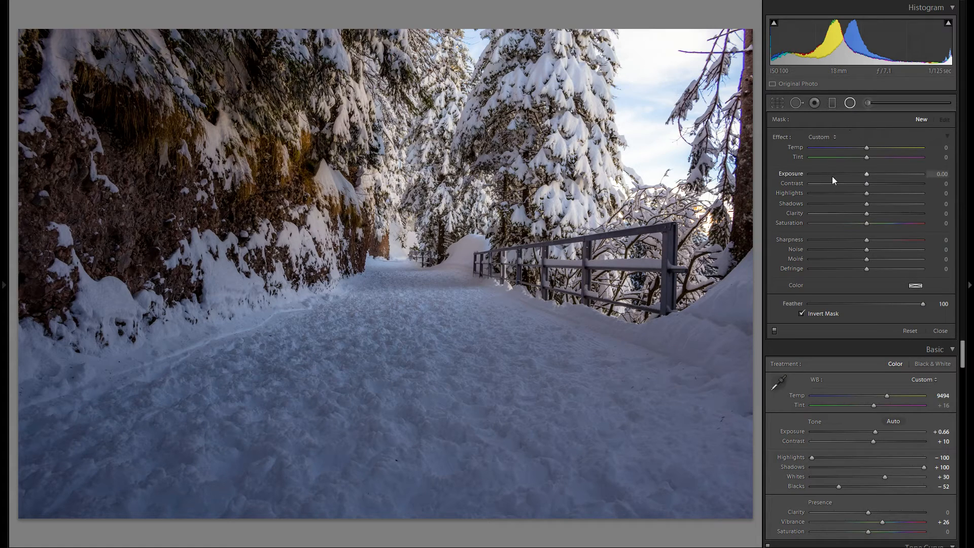
pyautogui.moveTo(343, 333); pyautogui.dragTo(578, 370)
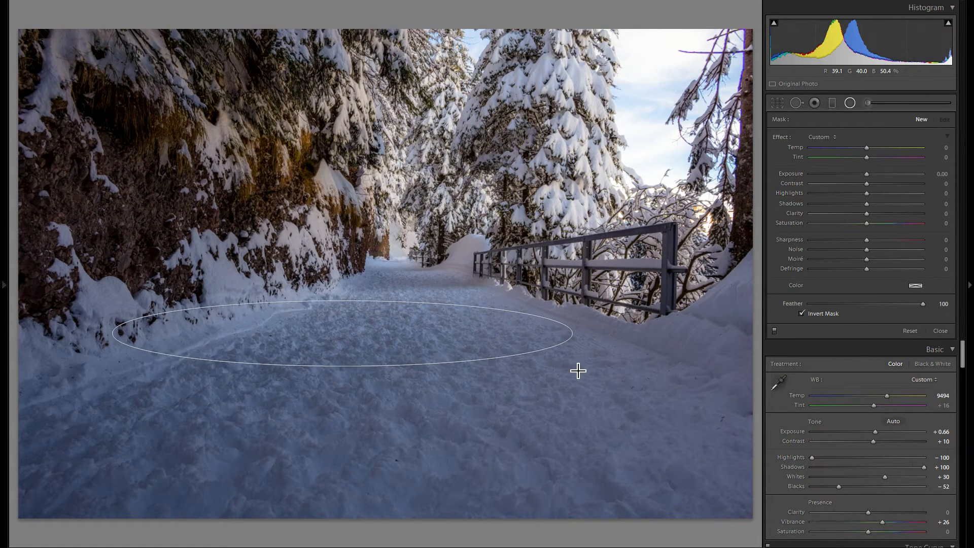
pyautogui.click(869, 173)
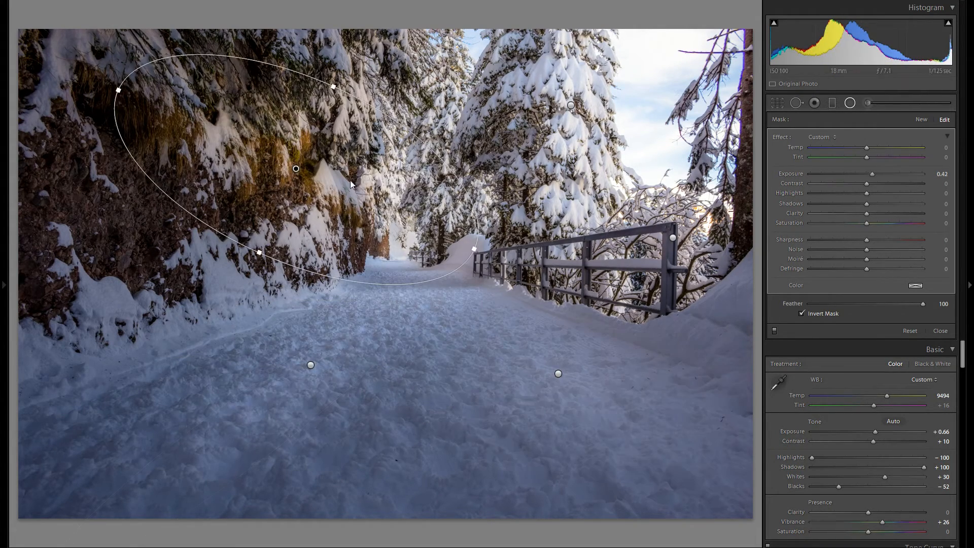
# Duplicate radial filters, spread the copies over the rock wall and snowy trees, and compare the photo with the radial filters off and on
pyautogui.rightClick(178, 224)
pyautogui.click(207, 244)
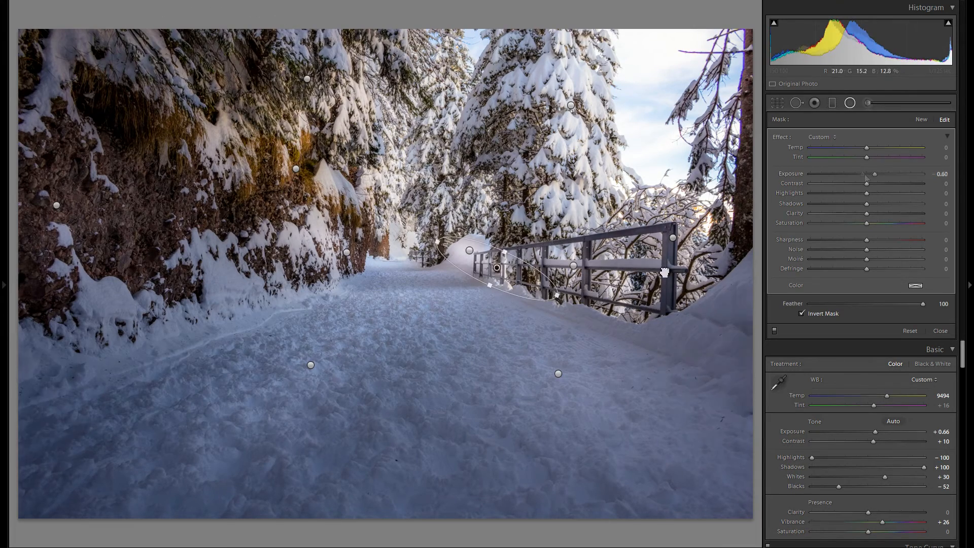
pyautogui.rightClick(349, 210)
pyautogui.click(366, 217)
pyautogui.moveTo(340, 209); pyautogui.dragTo(363, 115)
pyautogui.rightClick(241, 87)
pyautogui.click(257, 91)
pyautogui.moveTo(393, 96); pyautogui.dragTo(414, 113)
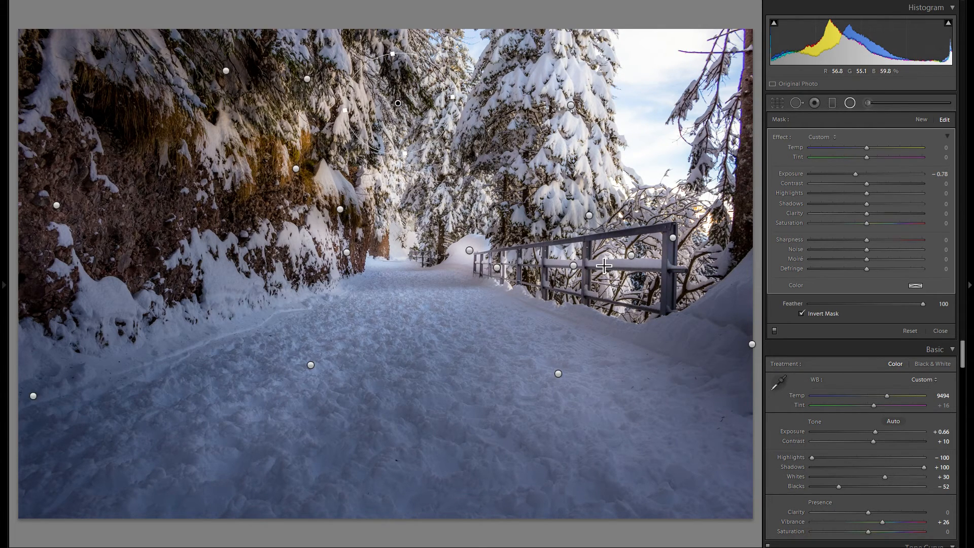
pyautogui.click(774, 331)
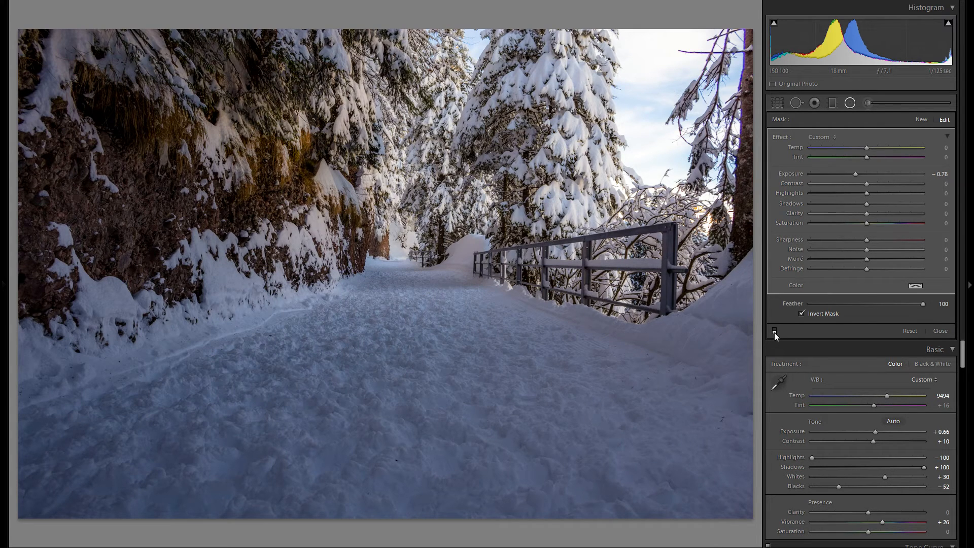
pyautogui.click(774, 331)
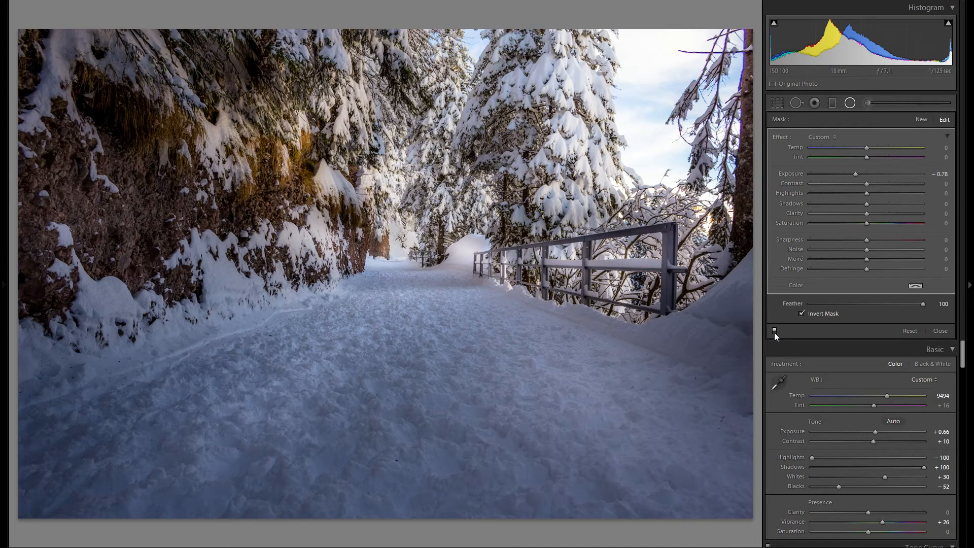
# Compare the imported original with the latest edit through the editing history, and return to the latest state
pyautogui.click(5, 306)
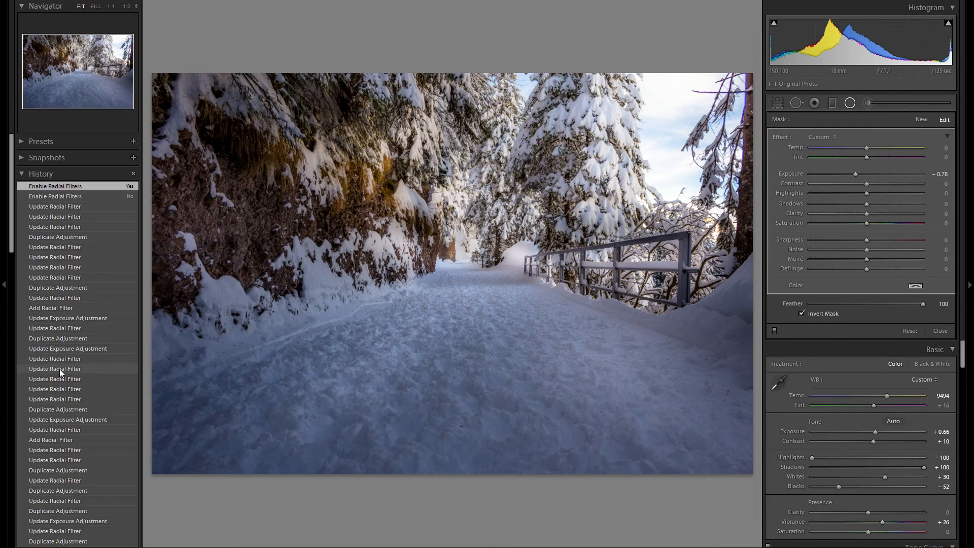
pyautogui.scroll(-15, 71, 372)
pyautogui.click(66, 520)
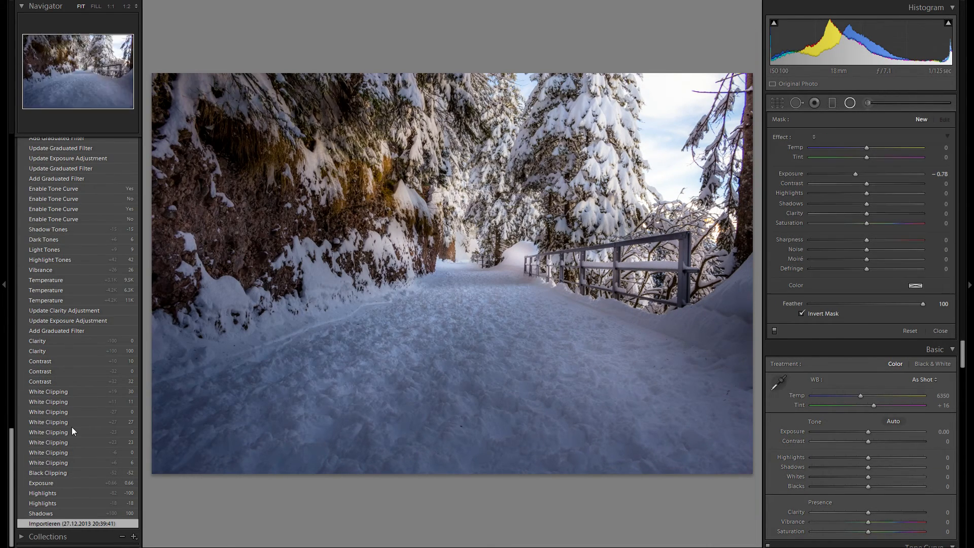
pyautogui.scroll(15, 72, 372)
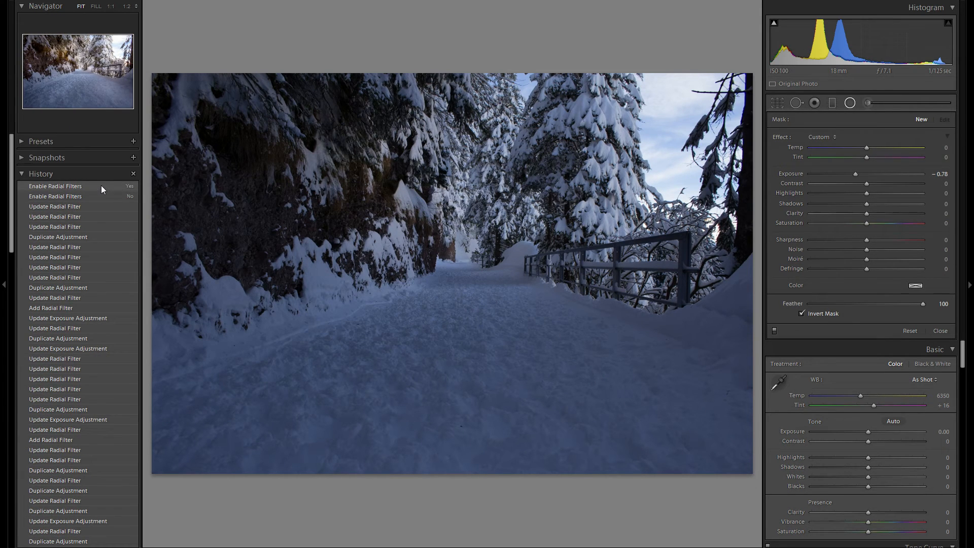
pyautogui.scroll(-6, 90, 297)
pyautogui.scroll(6, 90, 294)
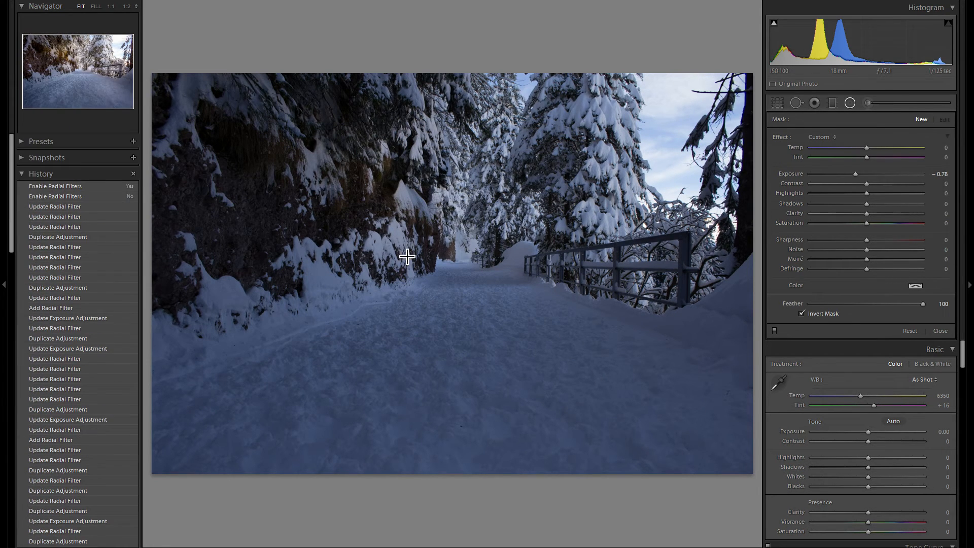
pyautogui.click(107, 186)
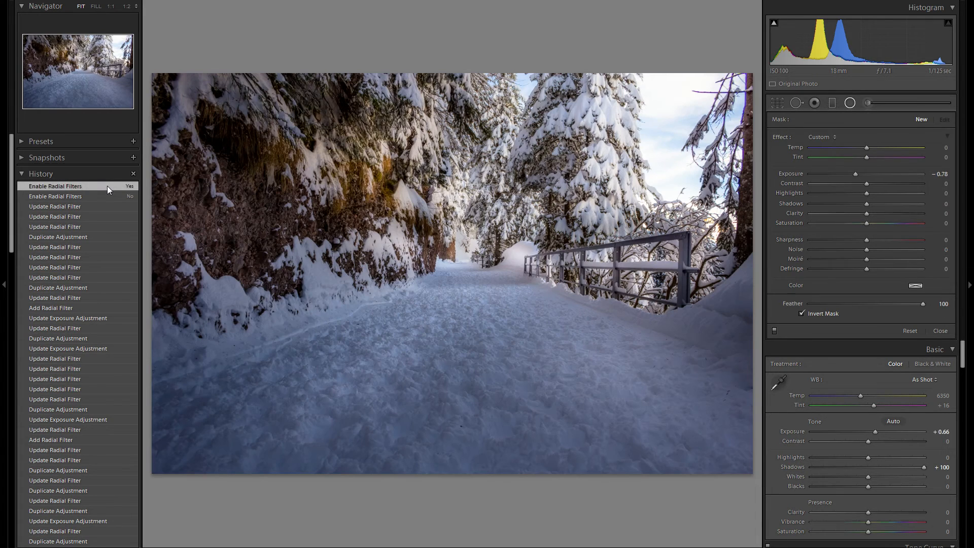
pyautogui.click(5, 180)
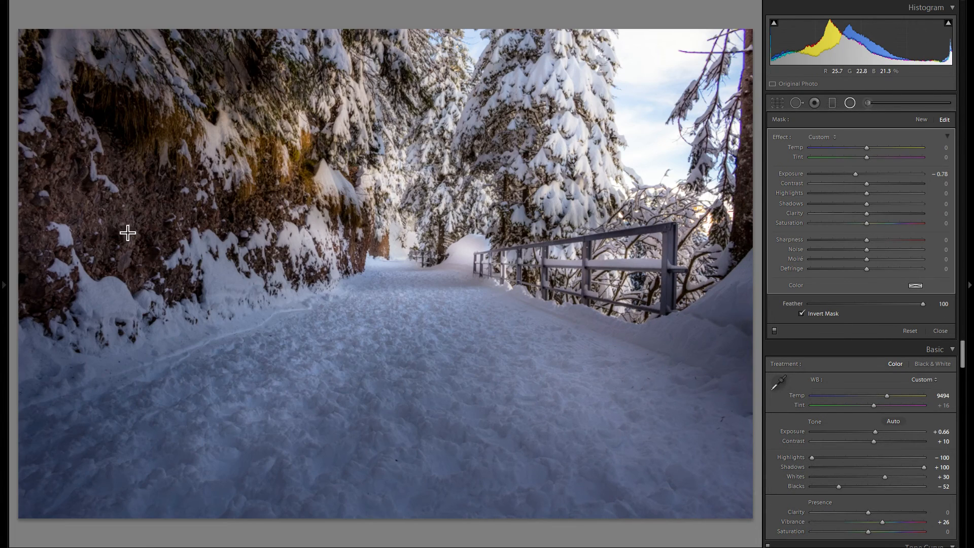
# Raise the Exposure of the radial filter on the path's right side to 0.38, lower it slightly again, and close the Radial Filter
pyautogui.click(558, 373)
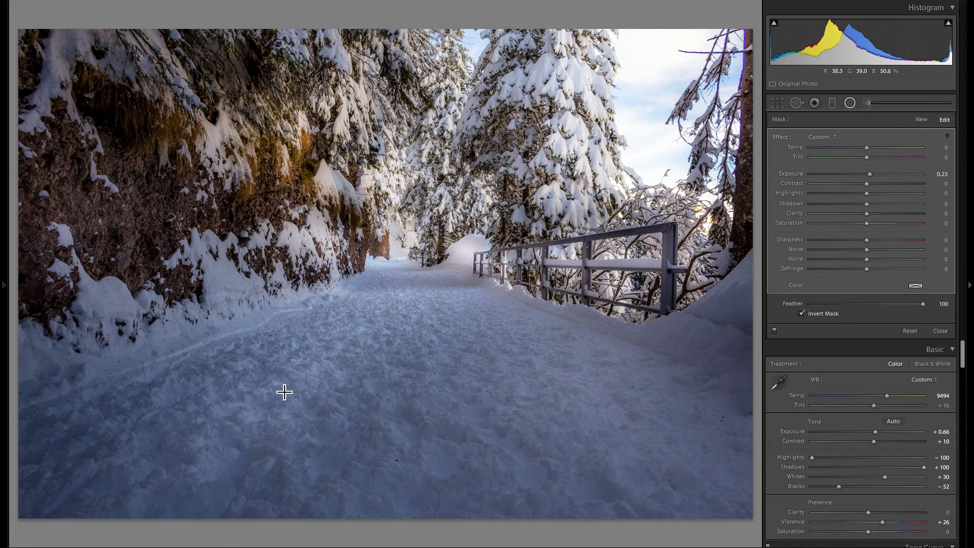
pyautogui.click(872, 174)
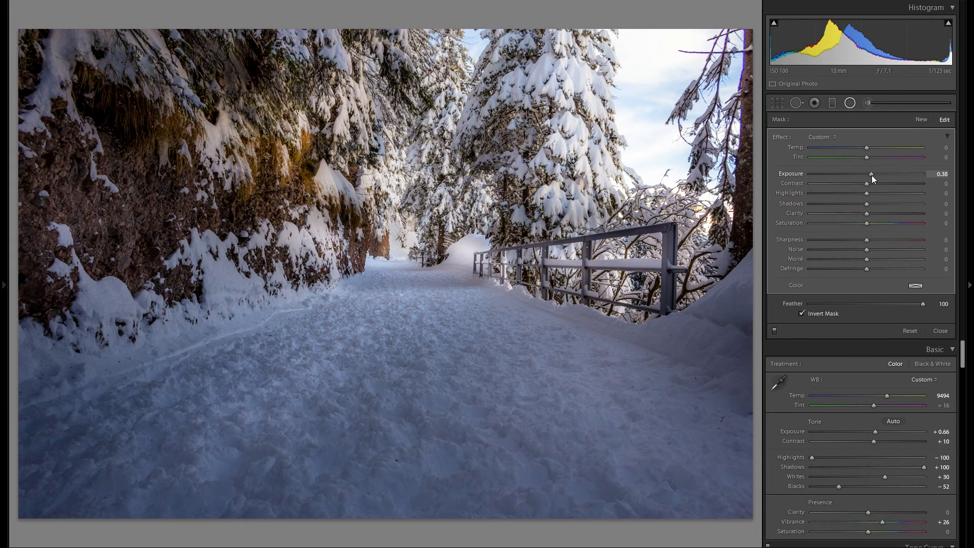
pyautogui.click(869, 174)
pyautogui.click(850, 104)
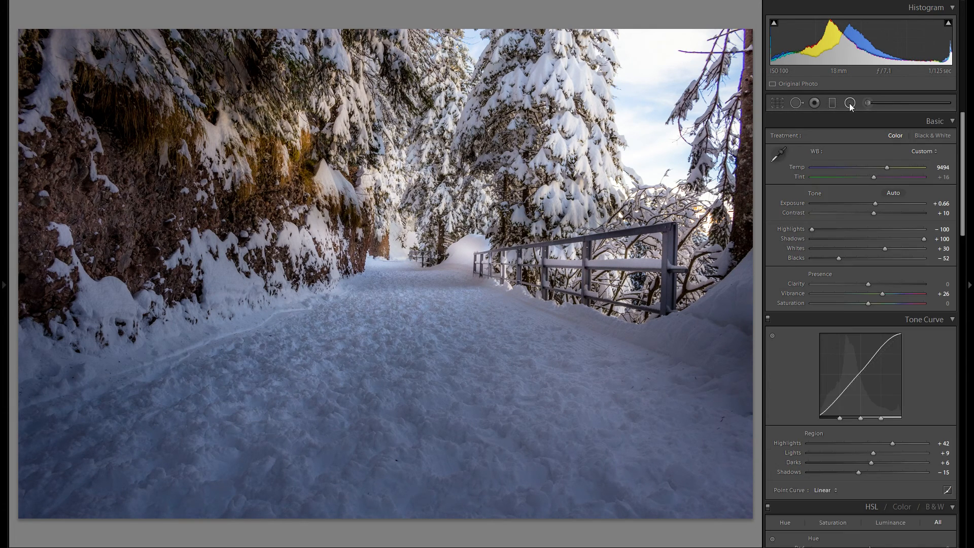
# Compare the original and edited photo in a split before/after view, and return to the single view
pyautogui.hotkey('shift', 'y')
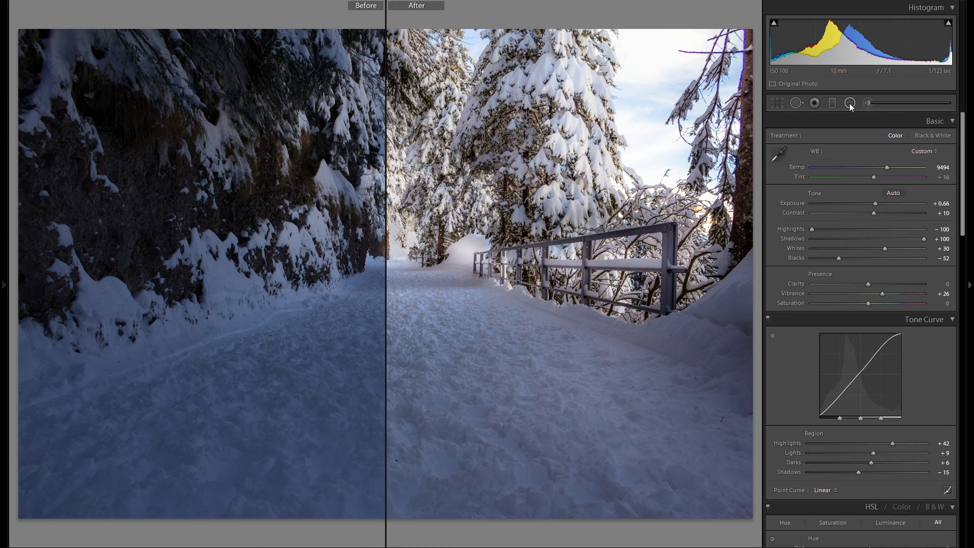
pyautogui.press('y')
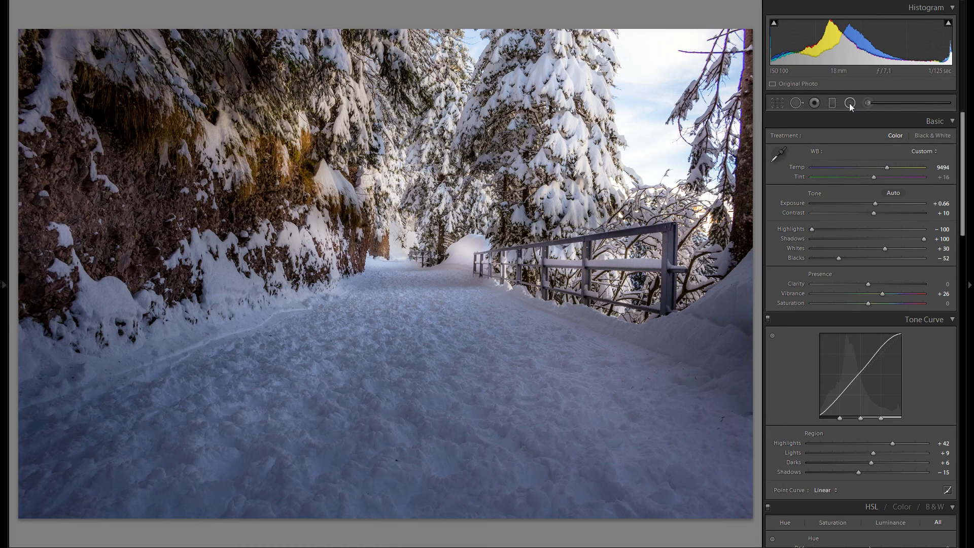